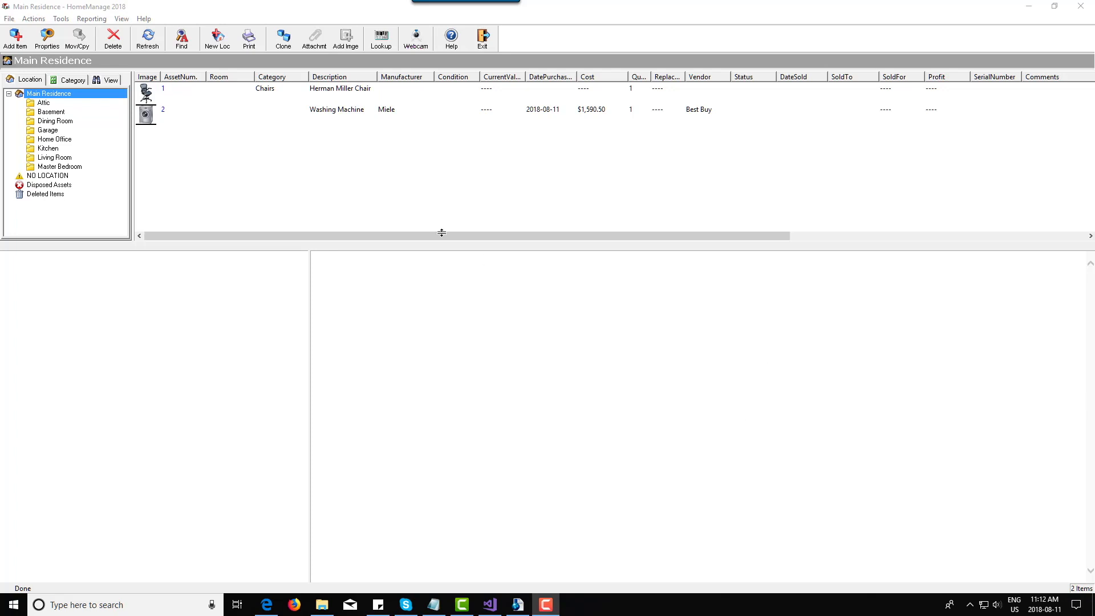
# Step: Start a new notebook entry of type Renovation in the properties of the Main Residence location
pyautogui.rightClick(58, 98)
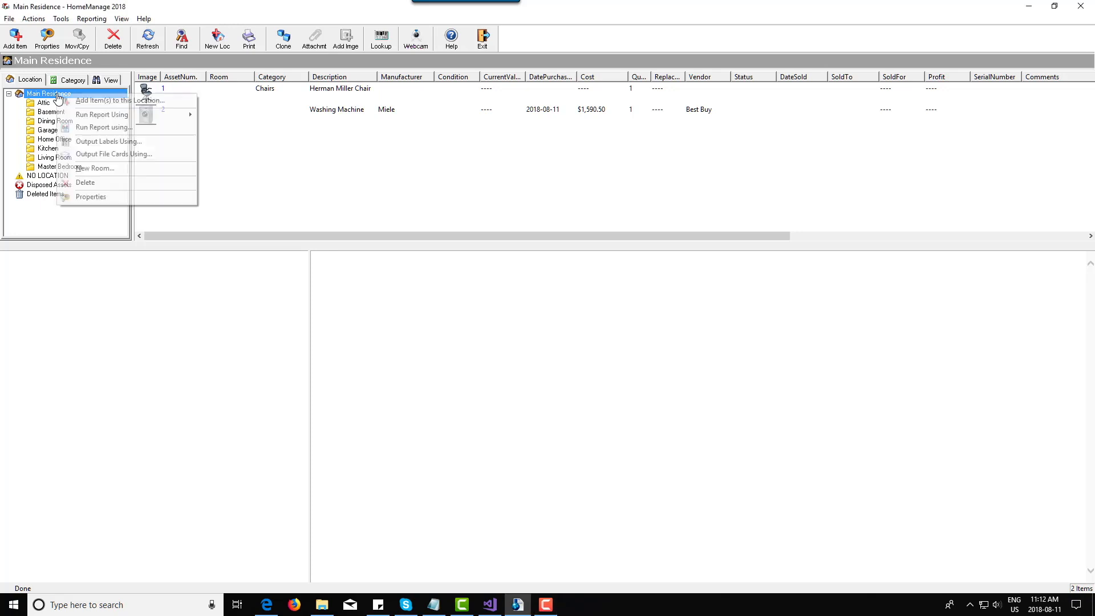
pyautogui.click(122, 197)
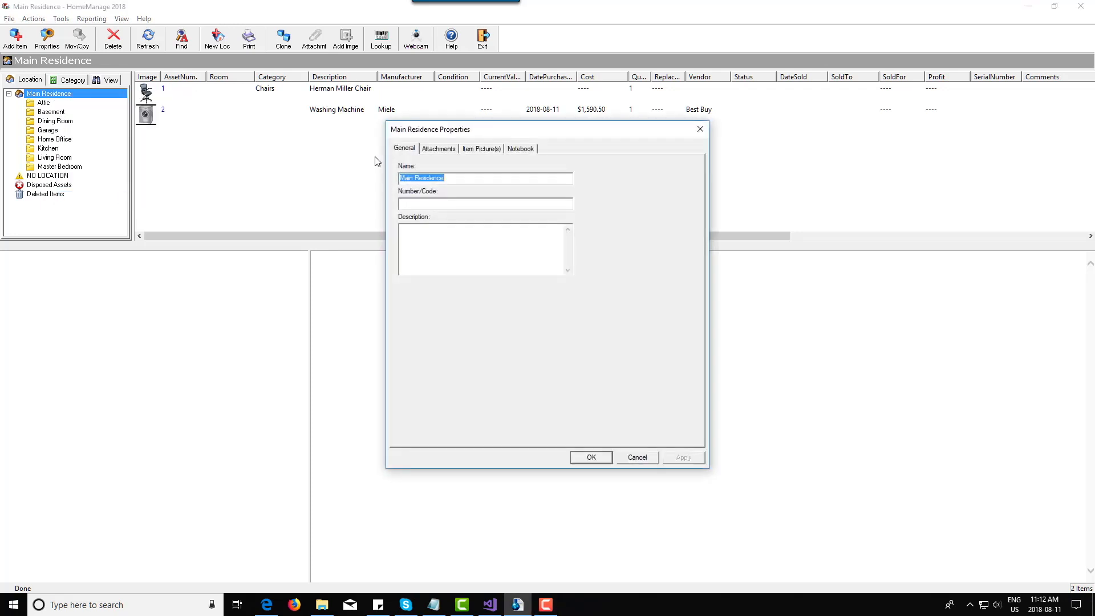
pyautogui.click(525, 150)
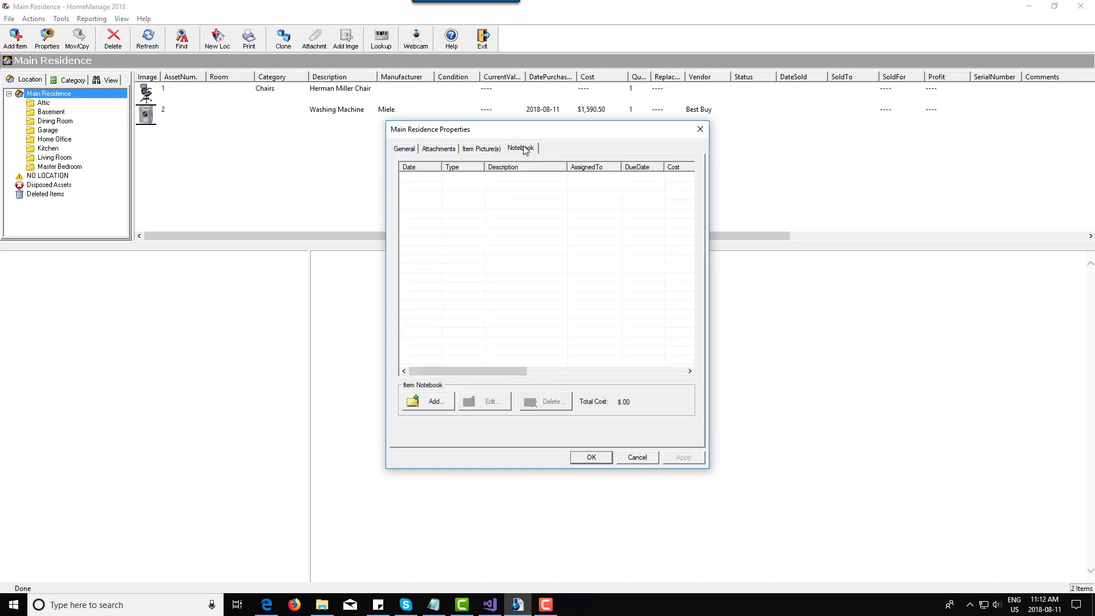
pyautogui.click(435, 403)
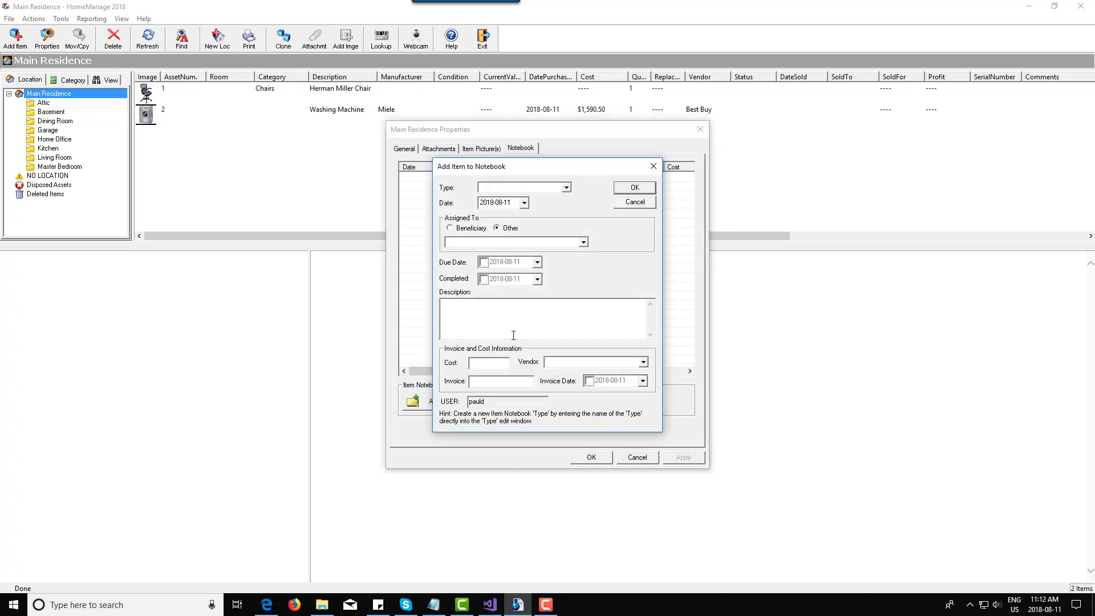
pyautogui.click(566, 188)
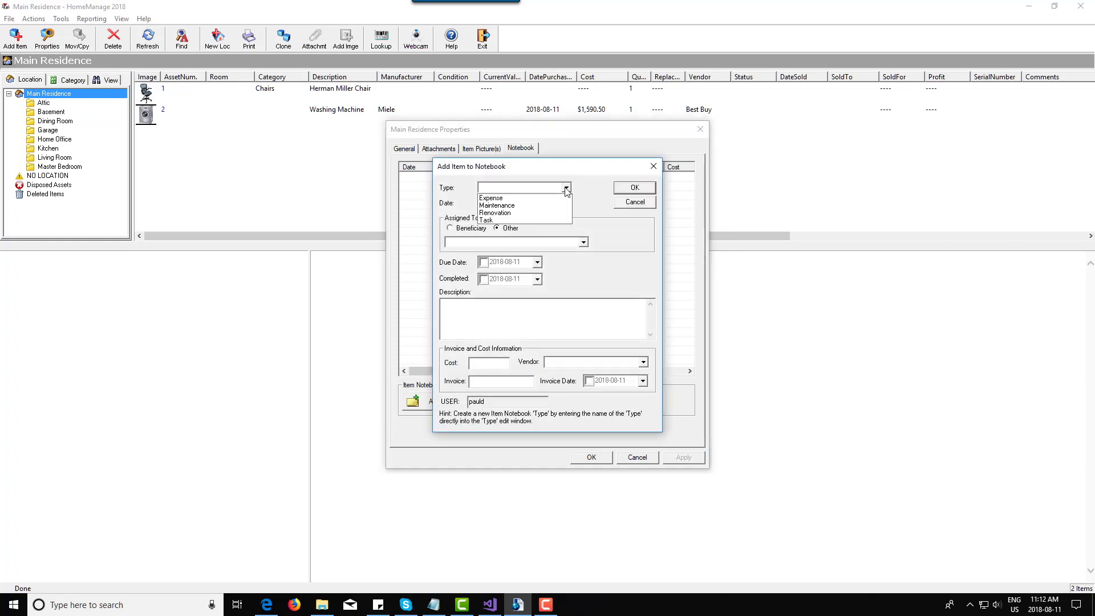
pyautogui.click(511, 213)
# Step: Mark the renovation entry as completed on 2018-06-13
pyautogui.click(484, 280)
pyautogui.click(537, 279)
pyautogui.click(441, 294)
pyautogui.click(441, 295)
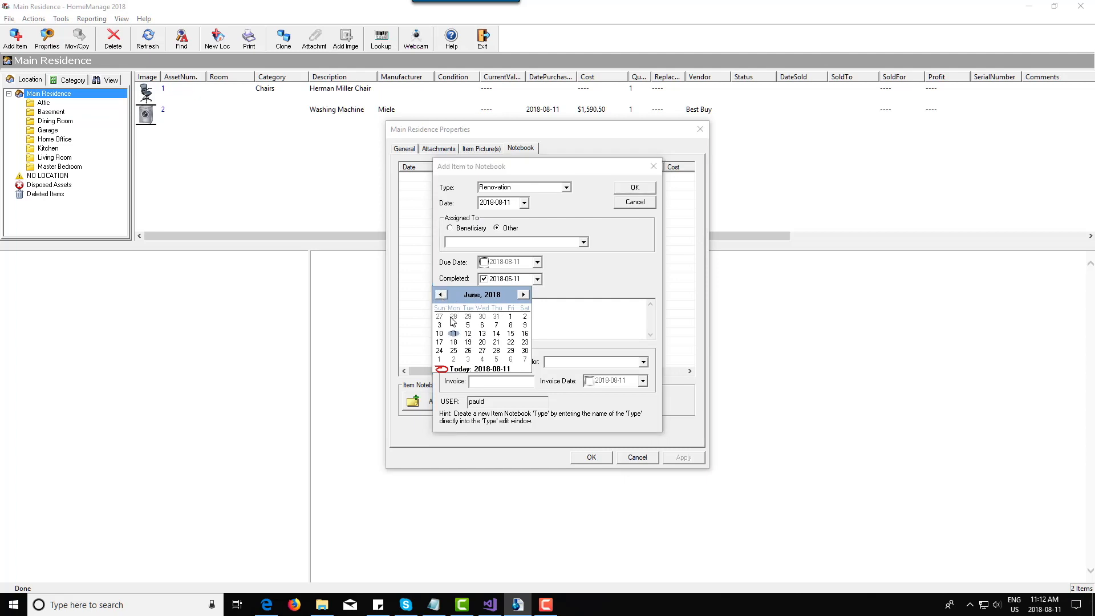
pyautogui.click(482, 335)
# Step: Describe the renovation as "New Hardwood Floors for living room" and enter Aspen Wood Floors as the vendor
pyautogui.click(523, 310)
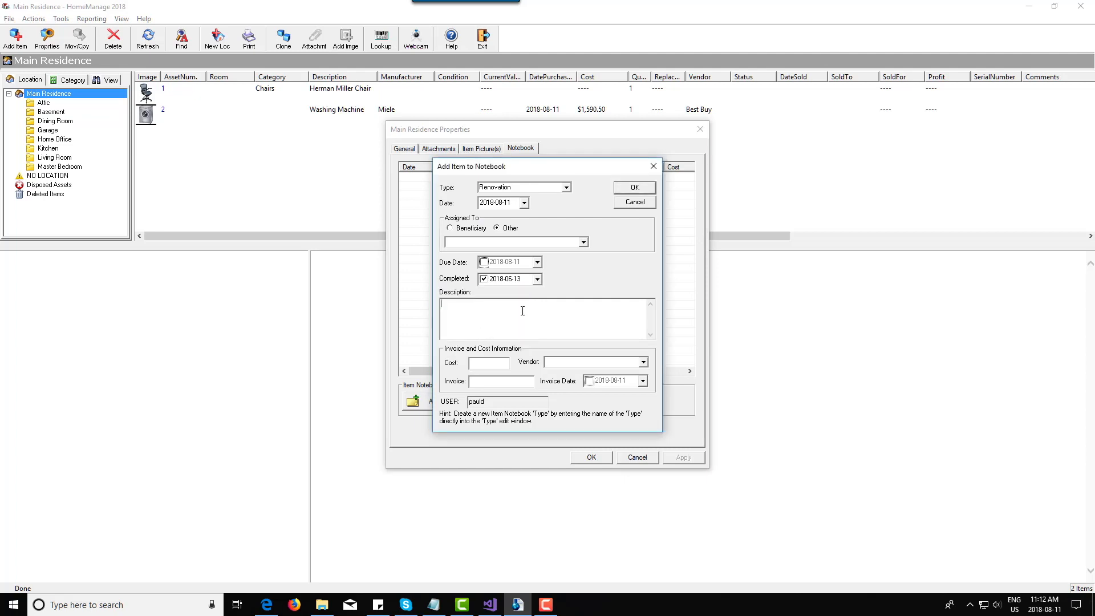
pyautogui.write('New Hardworod Floors for living room')
pyautogui.click(572, 362)
pyautogui.write('Aspend')
pyautogui.press('BackSpace')
pyautogui.write('Wood Floo')
# Step: Enter invoice number 9577 with an invoice date of 2018-06-13 for the renovation
pyautogui.write('9577')
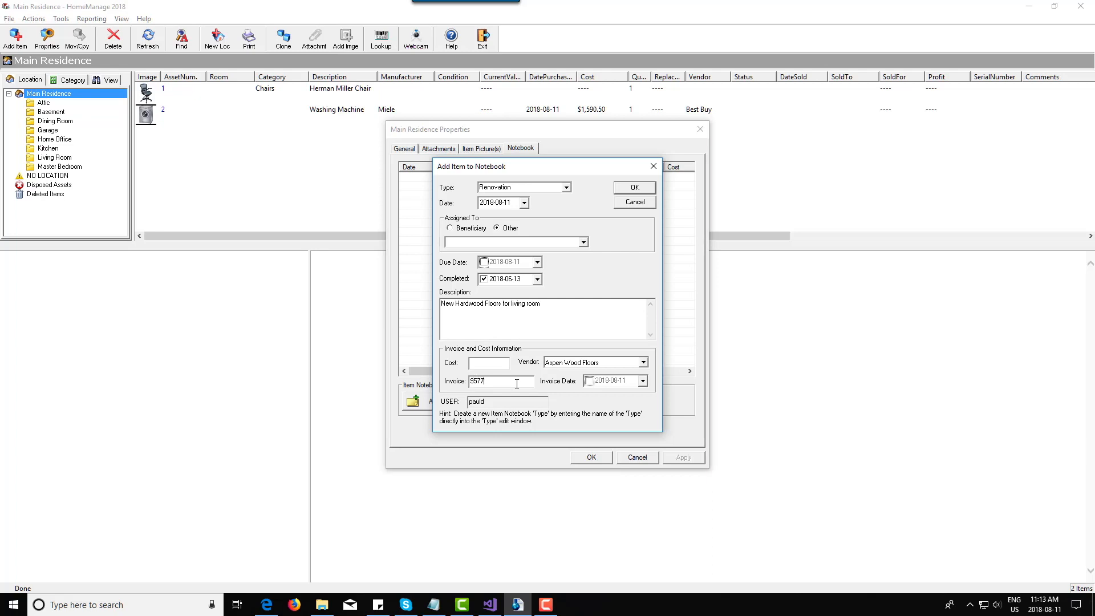
pyautogui.click(589, 381)
pyautogui.click(643, 381)
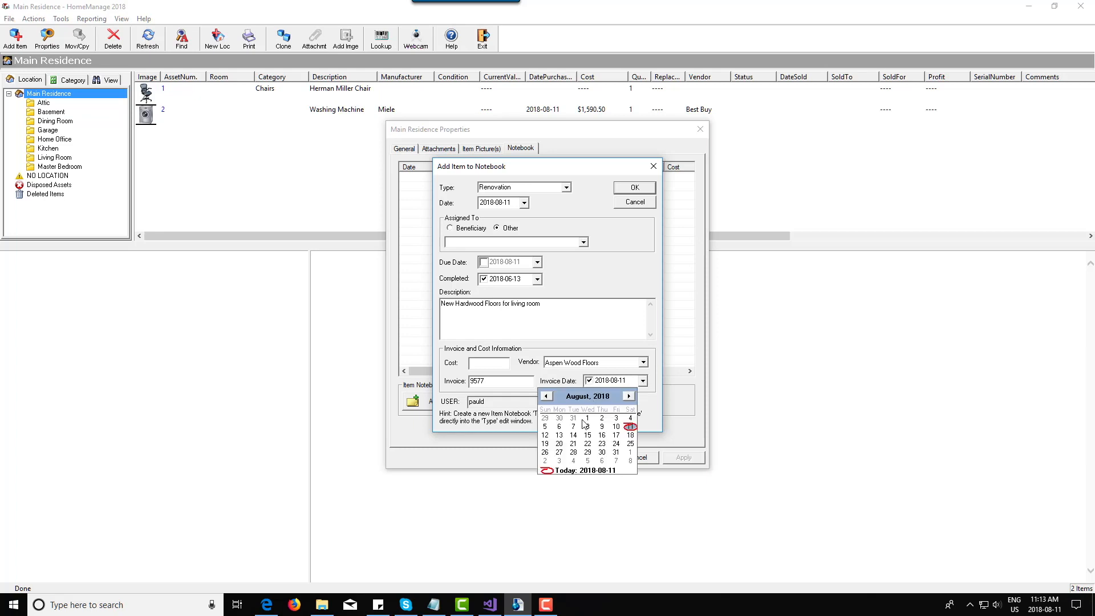
pyautogui.click(546, 396)
pyautogui.click(546, 396)
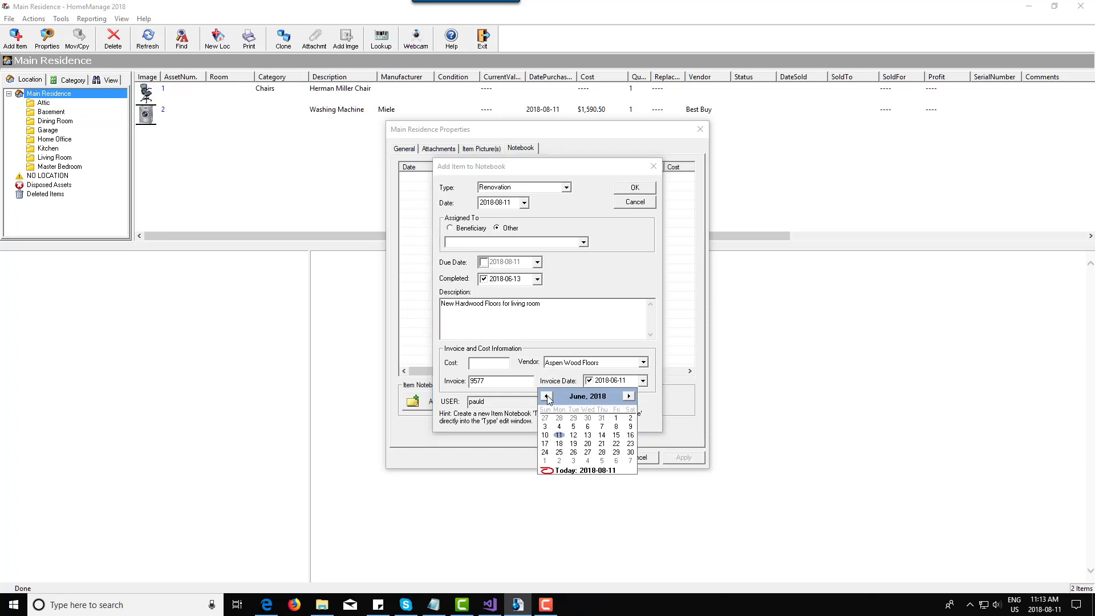
pyautogui.click(588, 435)
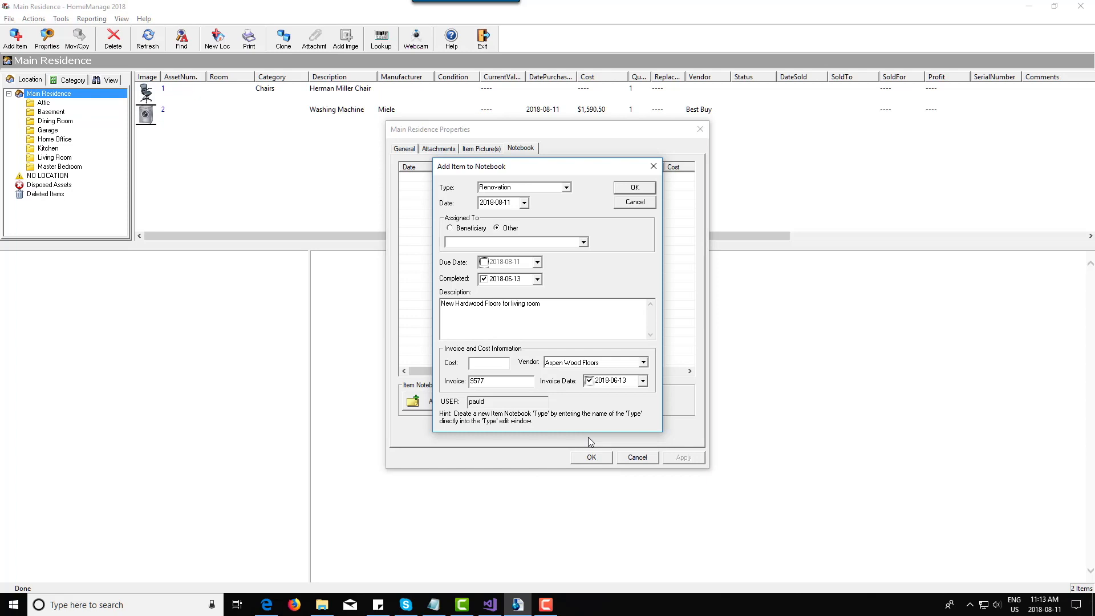
# Step: Set the renovation cost to $4,567.00 and save the entry with the Main Residence properties
pyautogui.click(502, 365)
pyautogui.write('$4,567.00')
pyautogui.click(627, 192)
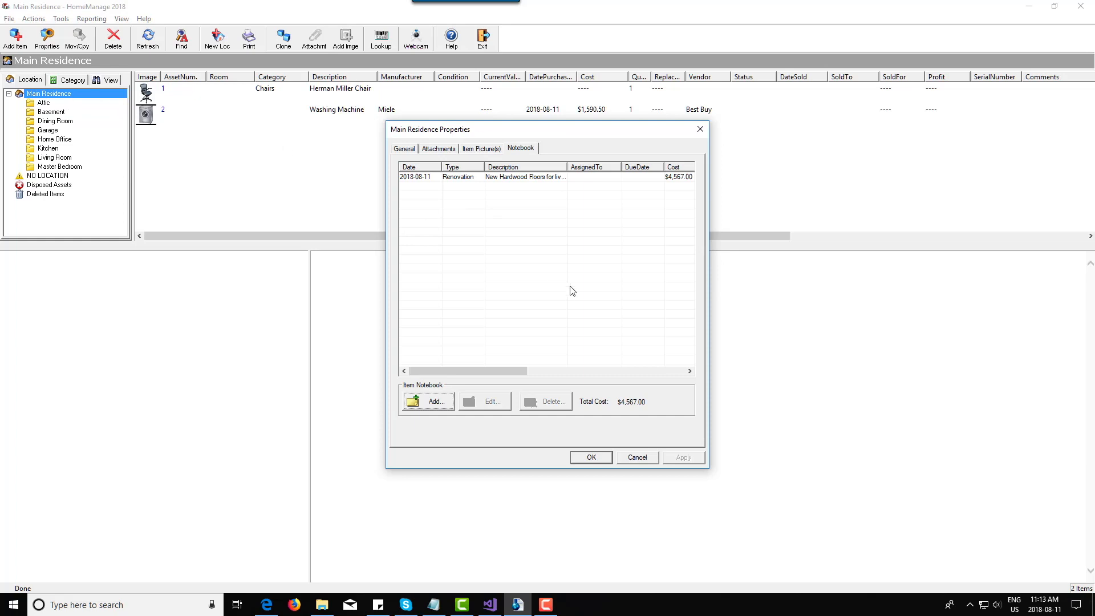
pyautogui.click(582, 459)
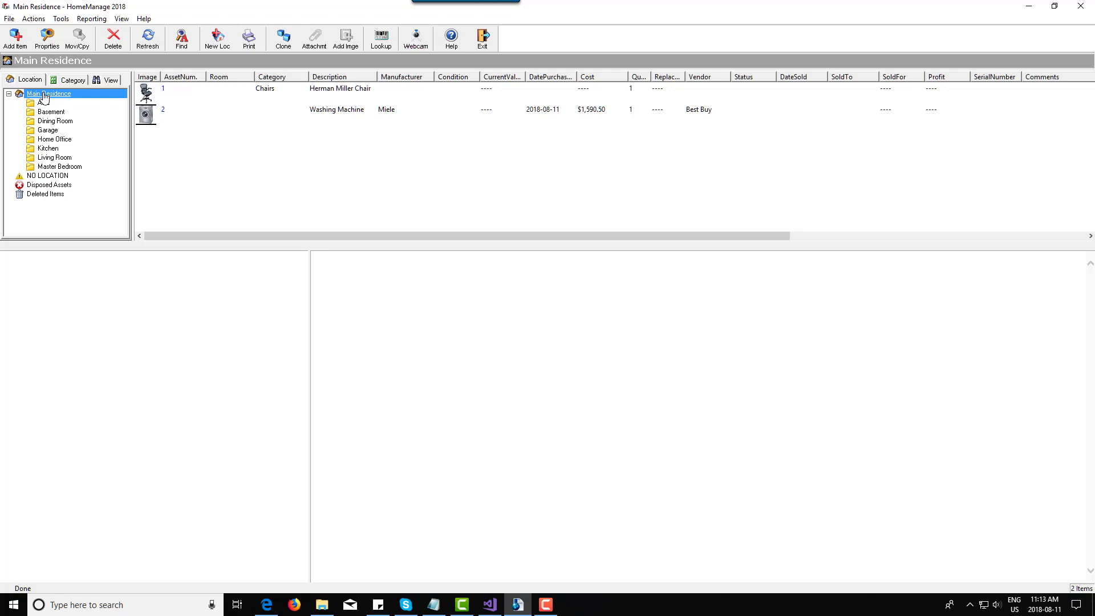
# Step: Show all locations and review the notebook details listed for Main Residence
pyautogui.click(124, 20)
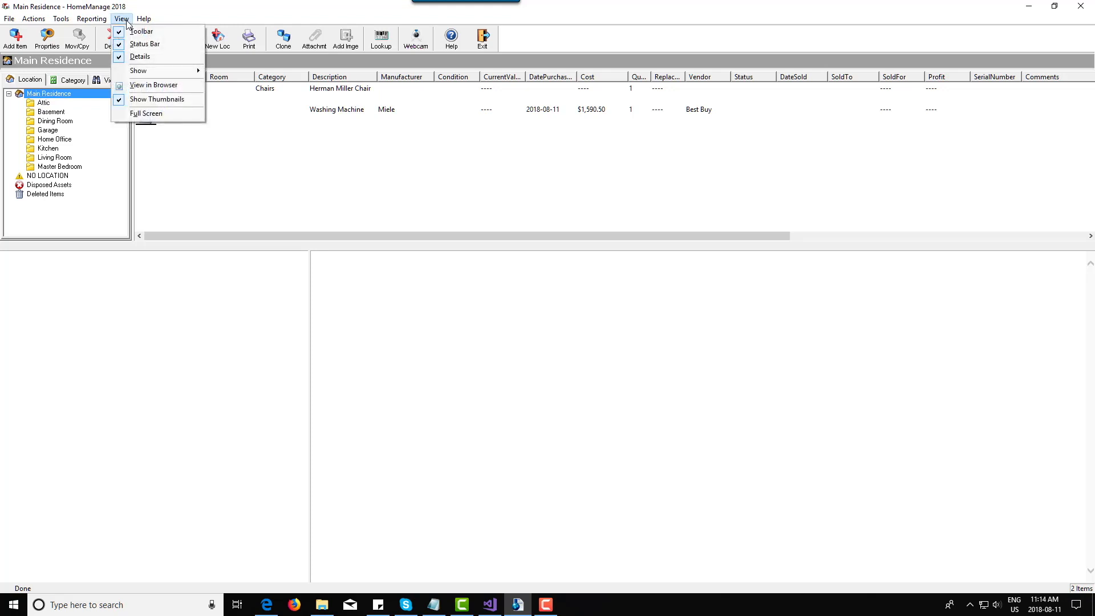
pyautogui.moveTo(141, 72)
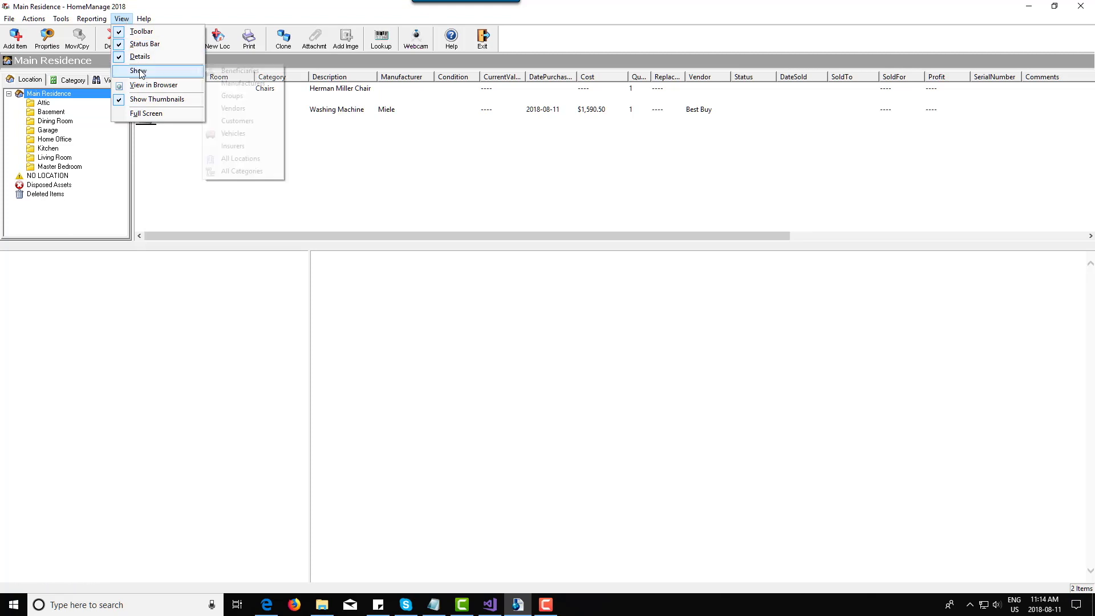
pyautogui.click(233, 159)
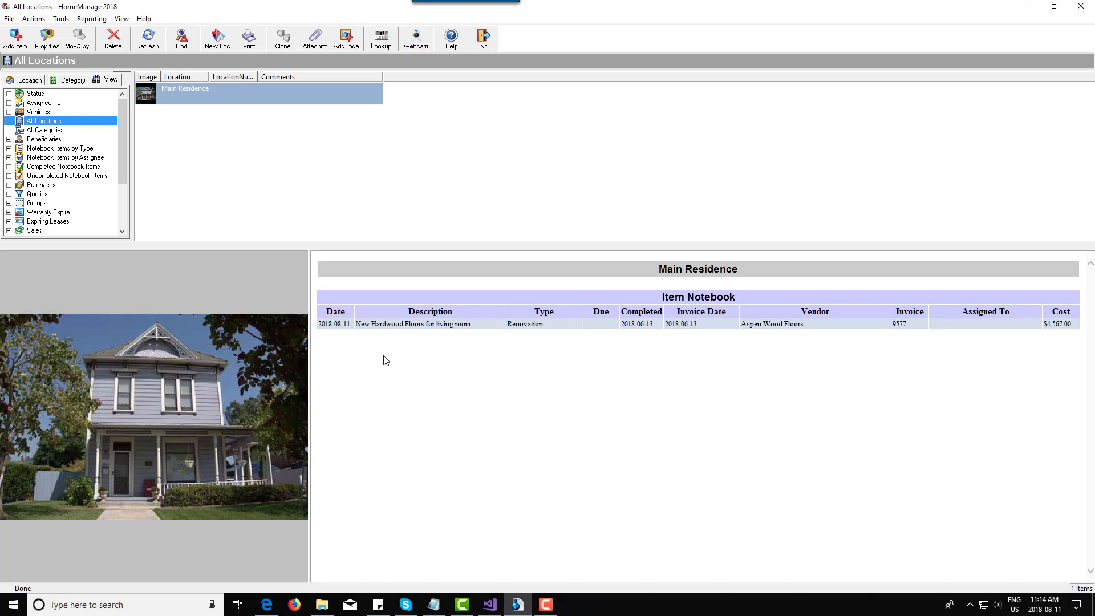
# Step: Return to the items by location and start a notebook entry of type Expense for the washing machine
pyautogui.click(28, 81)
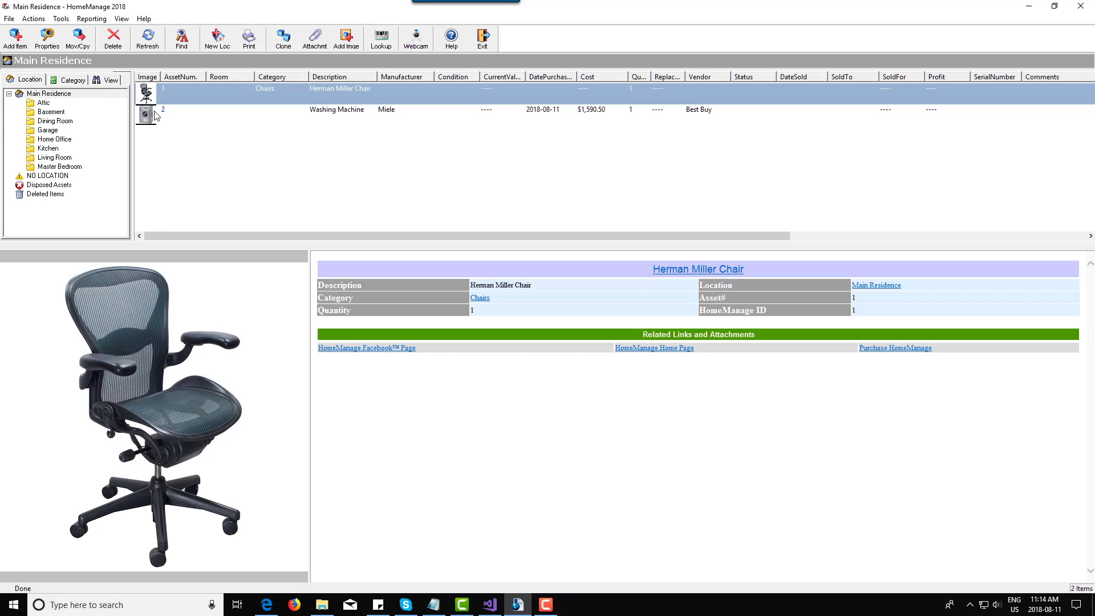
pyautogui.click(218, 115)
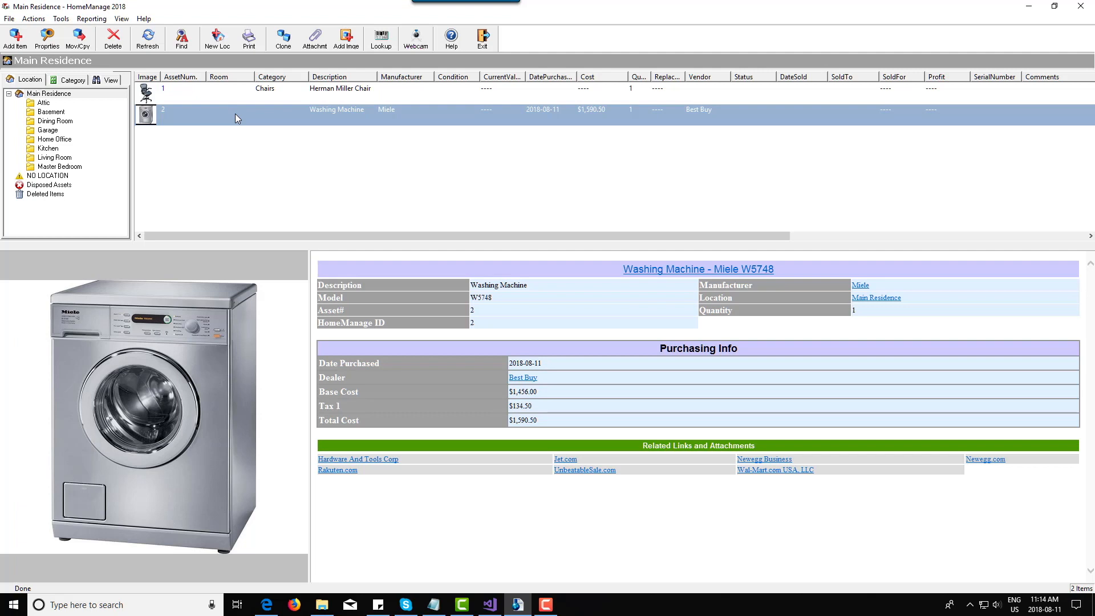
pyautogui.doubleClick(328, 114)
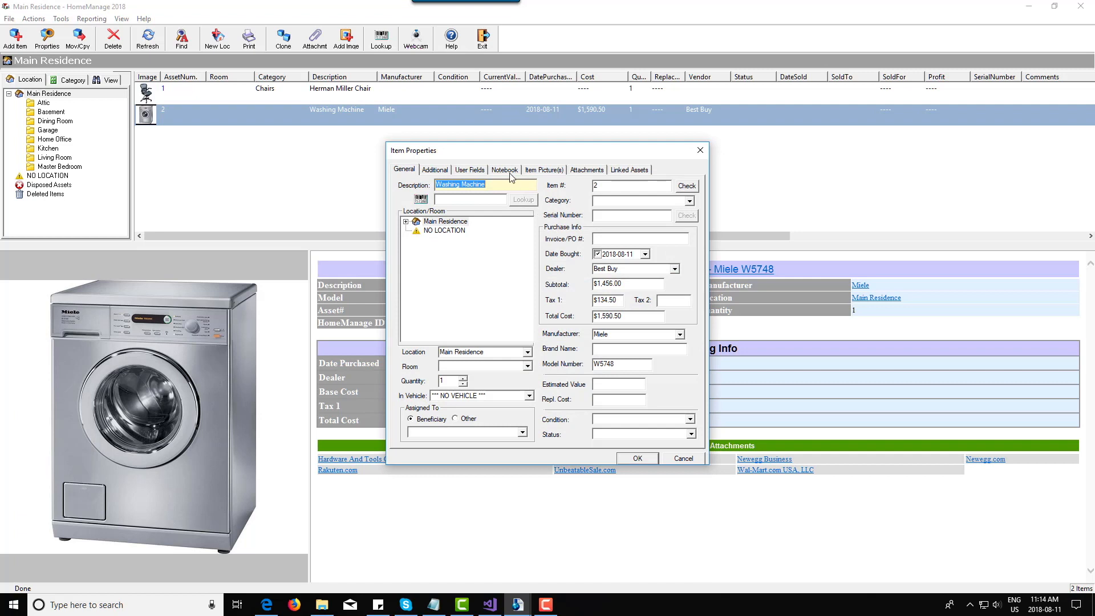
pyautogui.click(504, 170)
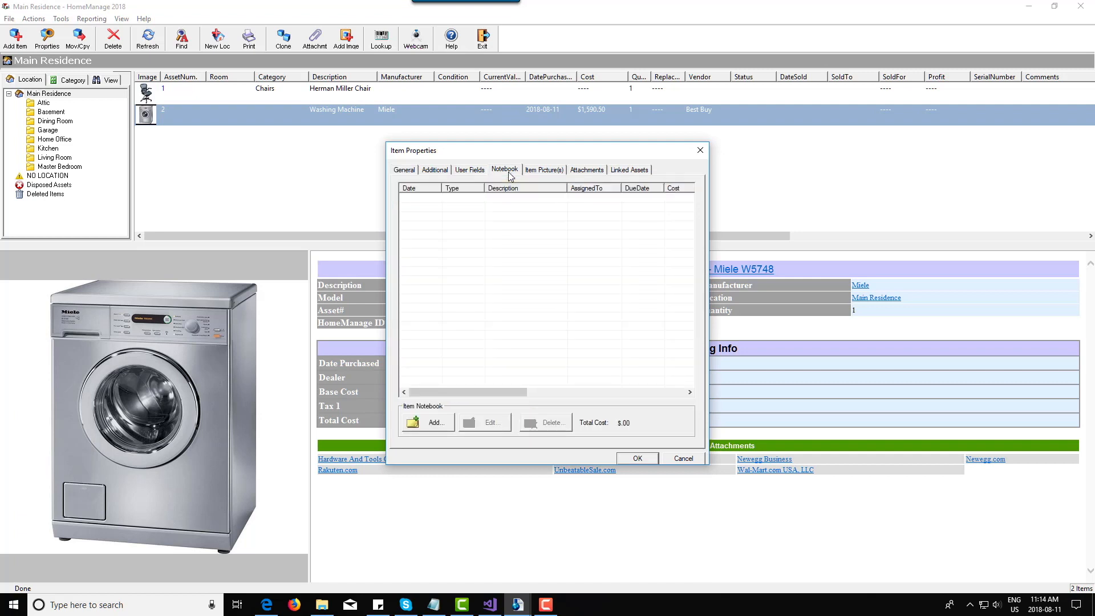
pyautogui.click(439, 428)
pyautogui.click(566, 195)
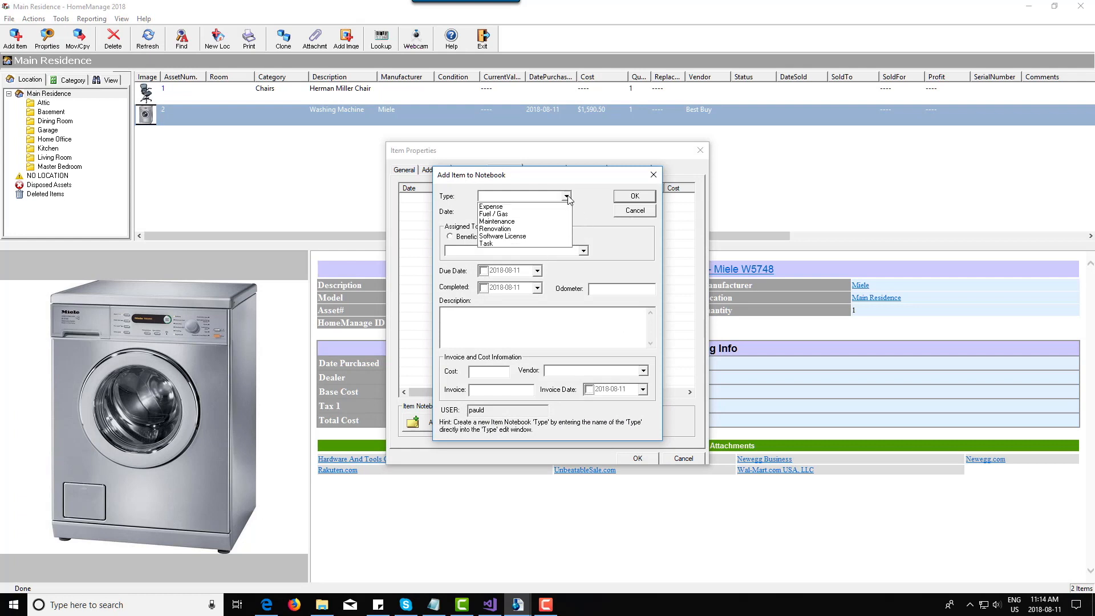
pyautogui.click(514, 204)
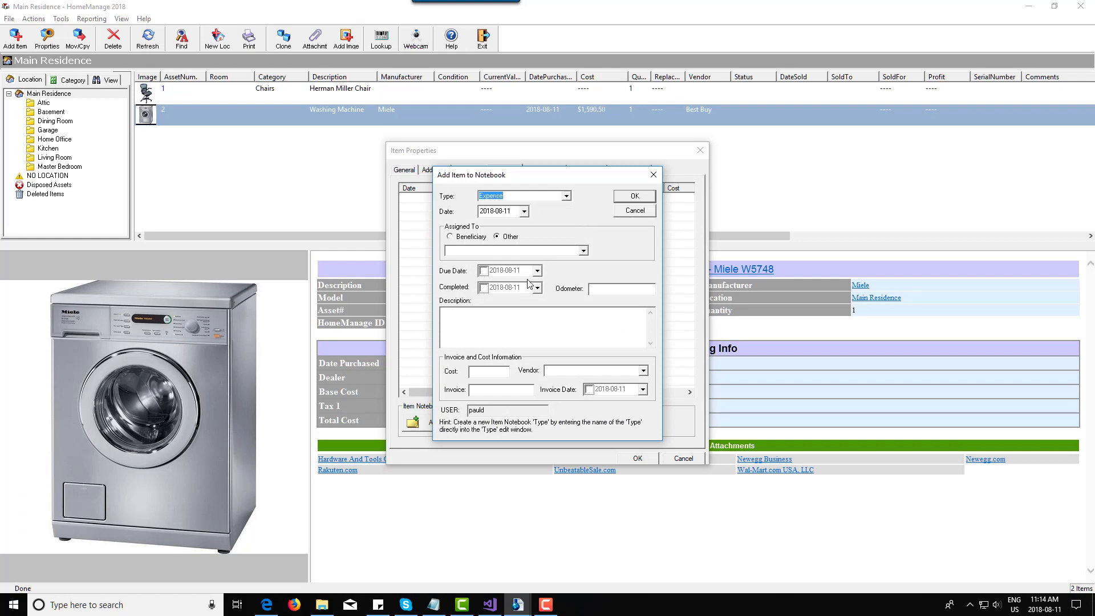
# Step: Mark the expense as completed on 2018-08-11, with a cost of $145.66 and the description "repair for broken tube"
pyautogui.click(484, 288)
pyautogui.click(493, 370)
pyautogui.write('$145.66')
pyautogui.click(473, 333)
pyautogui.write('repair for broken tube')
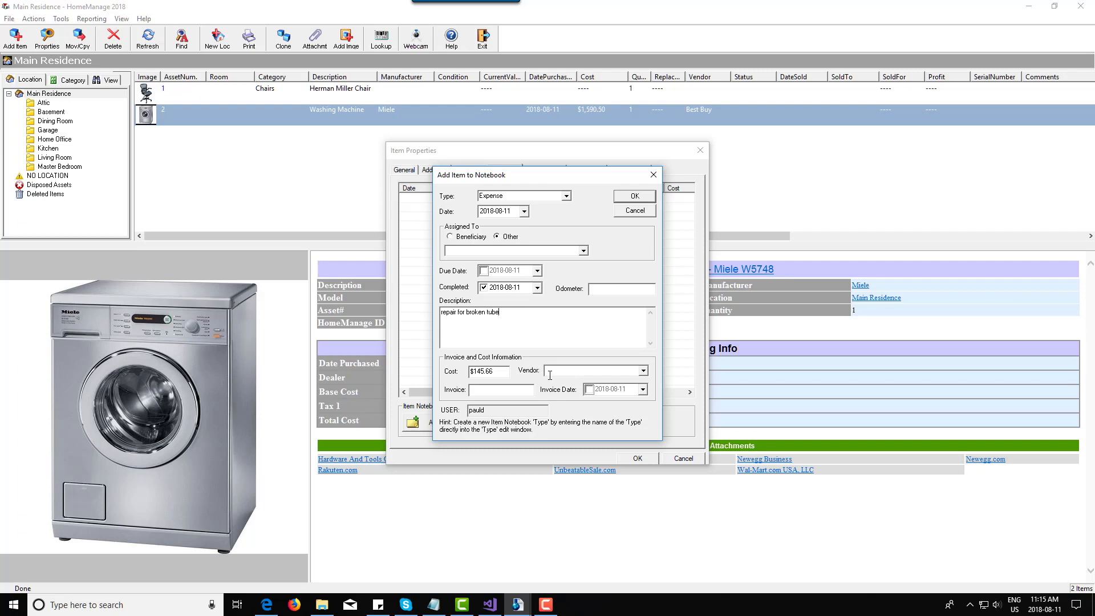
# Step: Enter Rosco Plumbing as the expense's vendor and save the entry with the washing machine's properties
pyautogui.write('Ros')
pyautogui.write('bing')
pyautogui.click(628, 197)
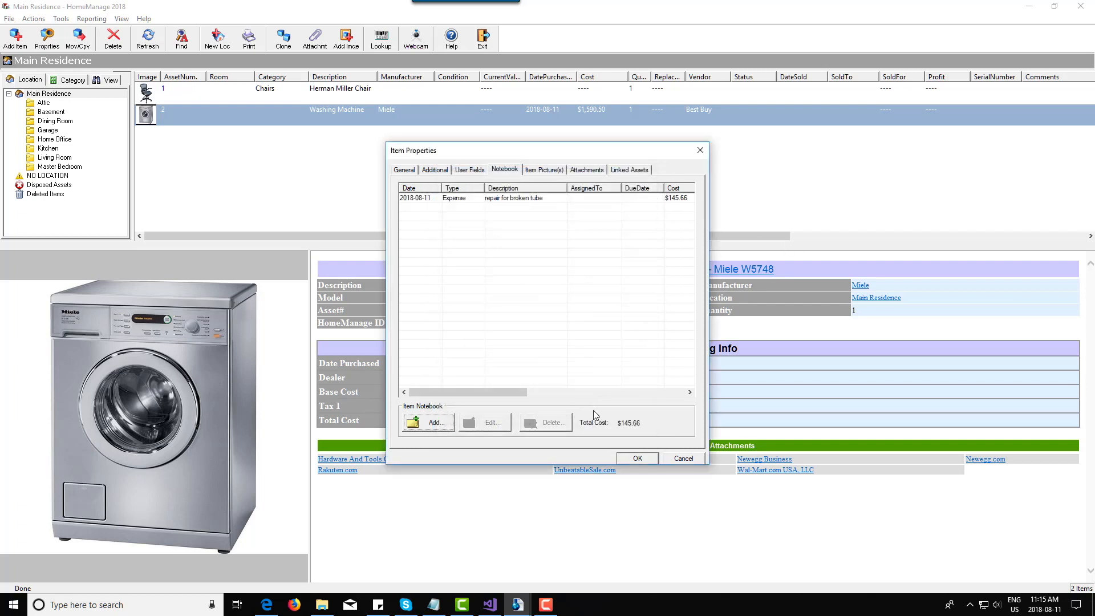
pyautogui.click(621, 459)
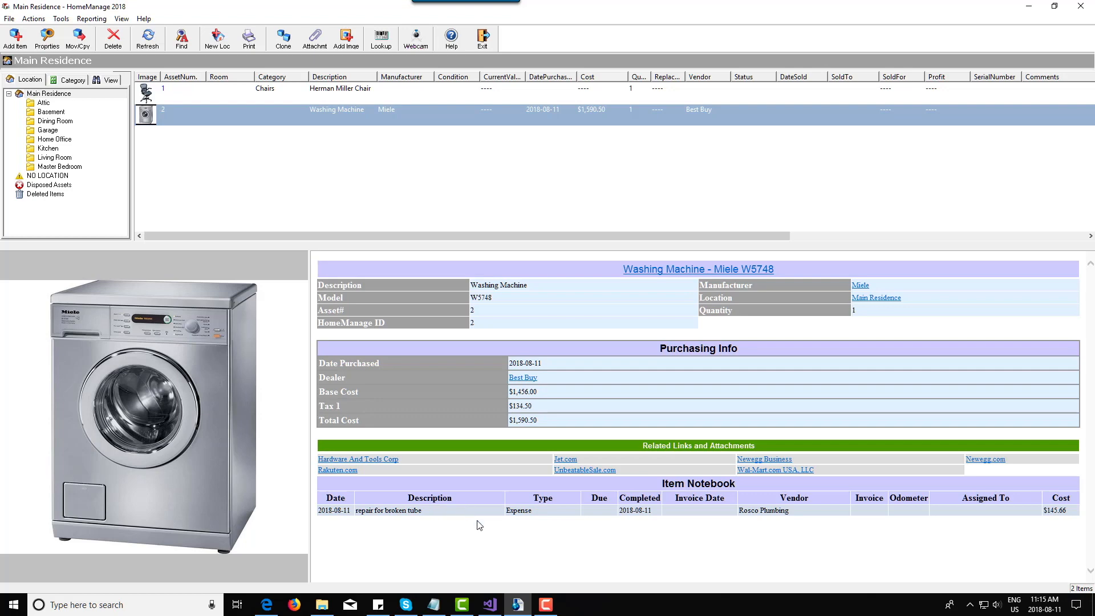
pyautogui.click(546, 605)
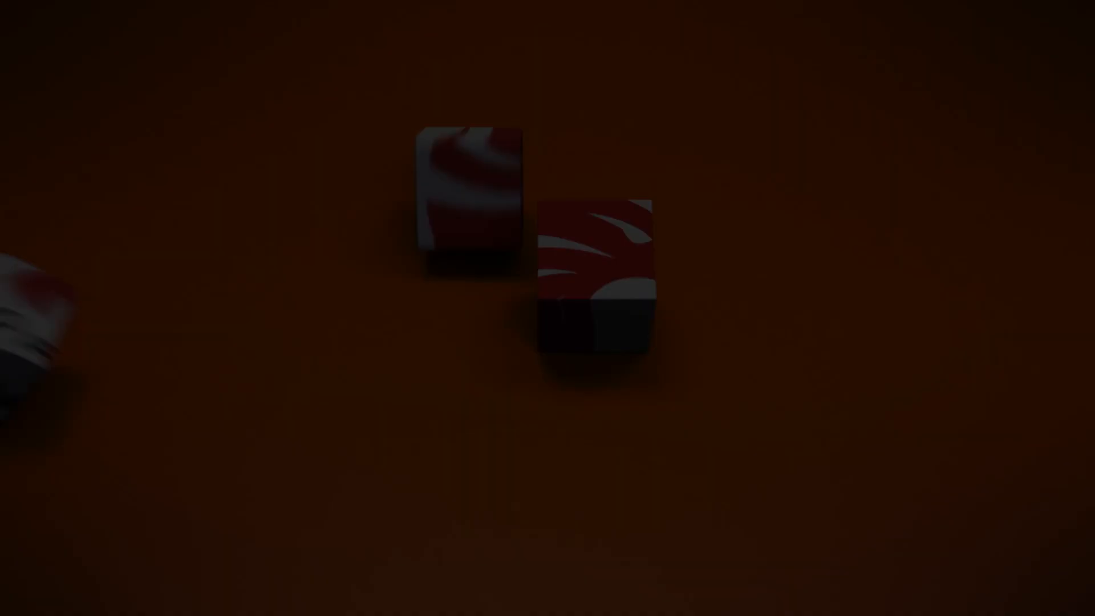